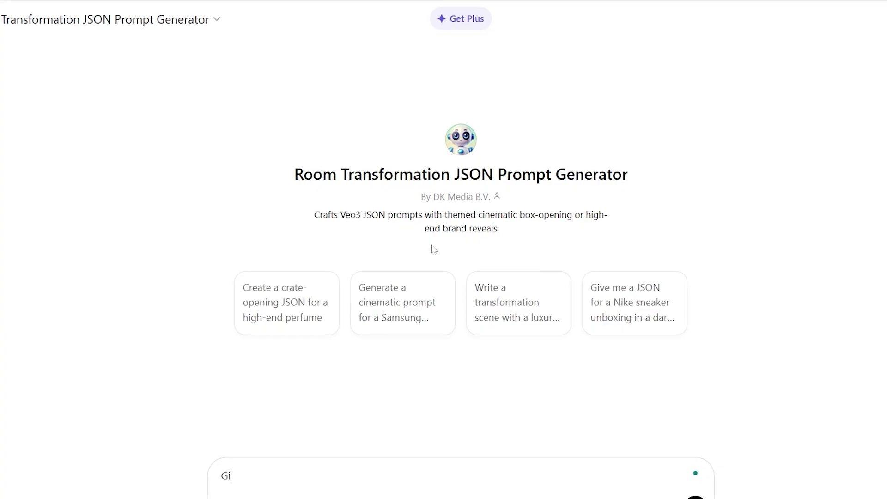
pyautogui.write('ve me a')
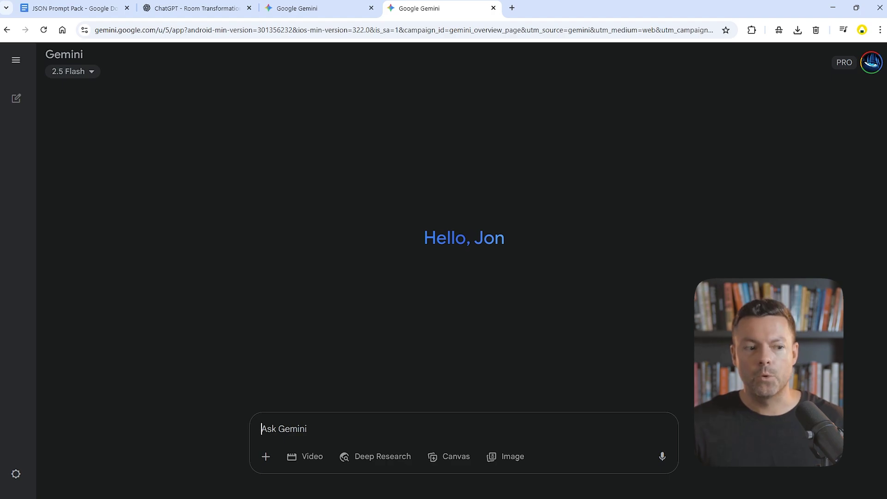
# Switch Gemini's composer to video generation and bring up the JSON Prompt Pack document.
pyautogui.click(306, 457)
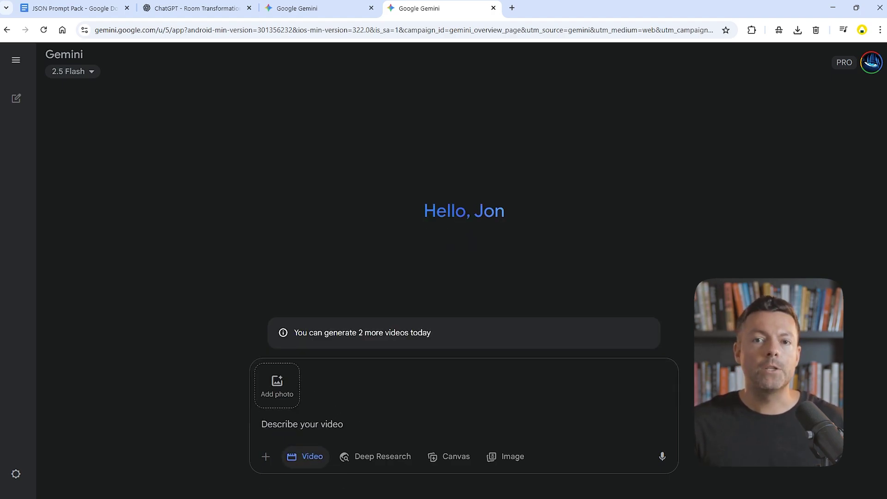
pyautogui.click(70, 7)
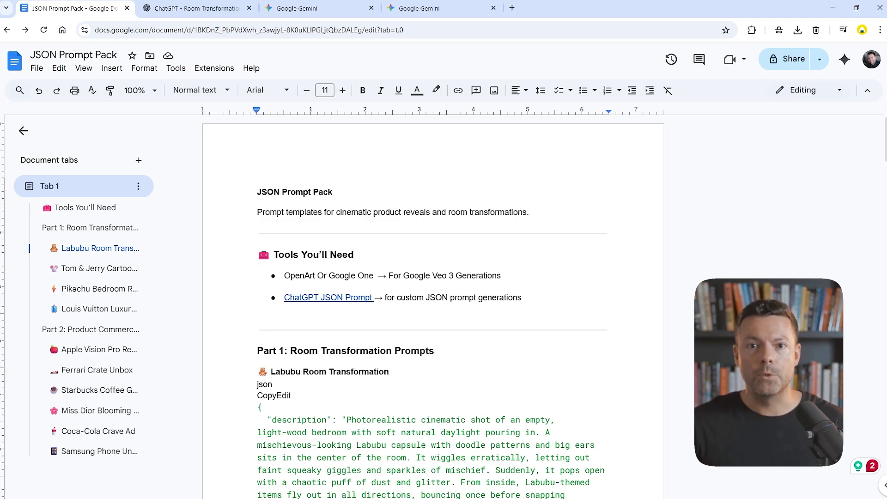
pyautogui.scroll(-15, 443, 312)
pyautogui.scroll(8, 444, 312)
# Jump via the outline to Part 1's Labubu Room Transformation prompt.
pyautogui.click(97, 247)
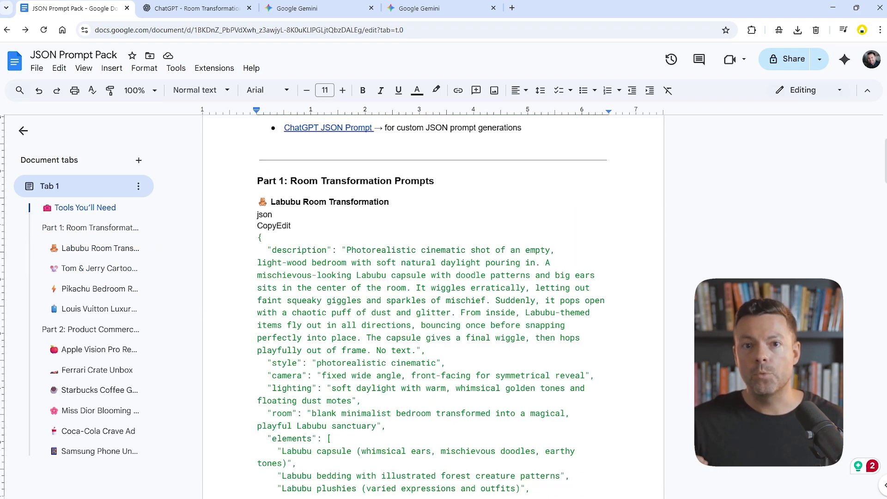
pyautogui.click(90, 228)
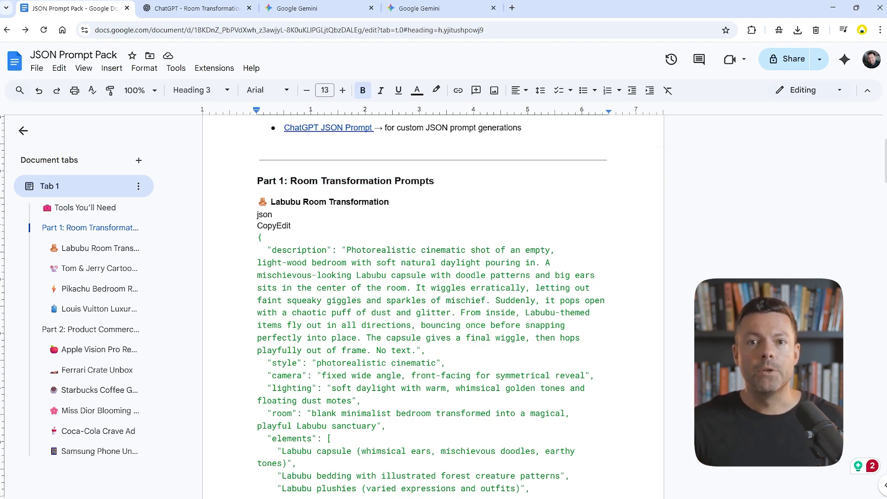
pyautogui.moveTo(271, 202); pyautogui.dragTo(375, 202)
pyautogui.click(379, 201)
pyautogui.moveTo(269, 250); pyautogui.dragTo(489, 300)
pyautogui.scroll(-10, 430, 277)
pyautogui.click(419, 7)
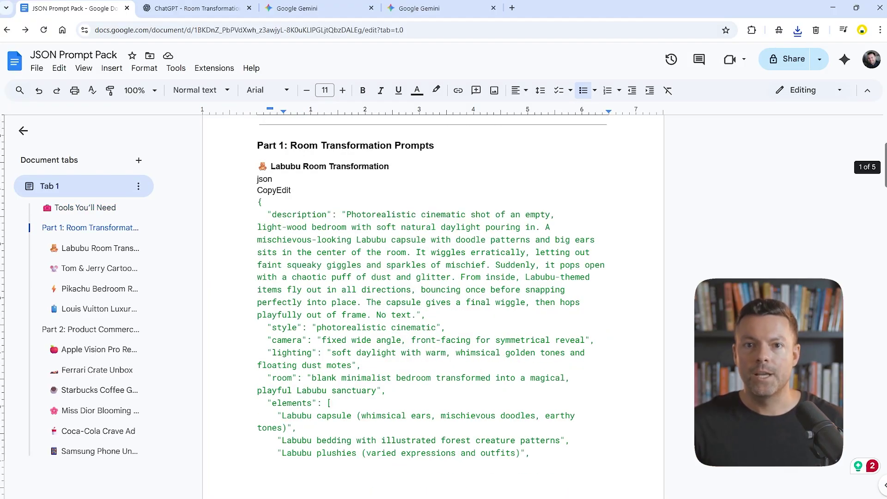
pyautogui.scroll(-3, 435, 291)
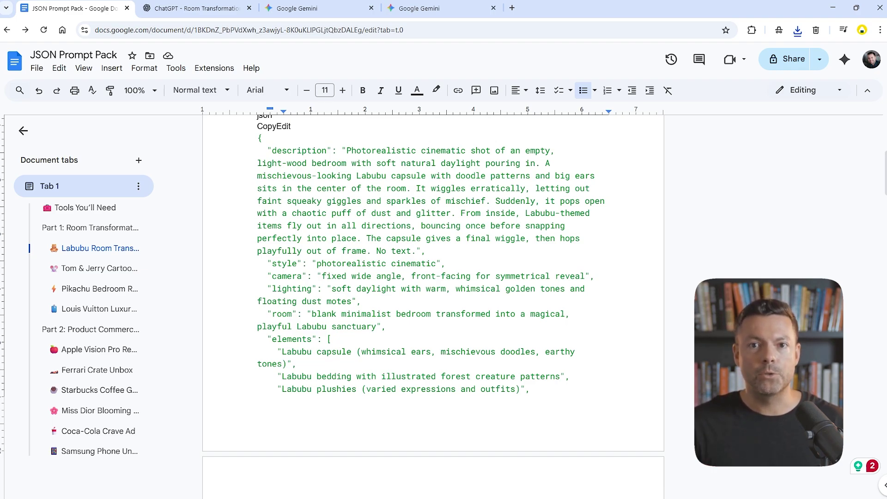
# Highlight the Labubu prompt's description, then its room and elements lines.
pyautogui.moveTo(347, 150)
pyautogui.mouseDown()
pyautogui.moveTo(405, 213)
pyautogui.moveTo(389, 201)
pyautogui.moveTo(367, 301)
pyautogui.mouseUp()
pyautogui.click(317, 264)
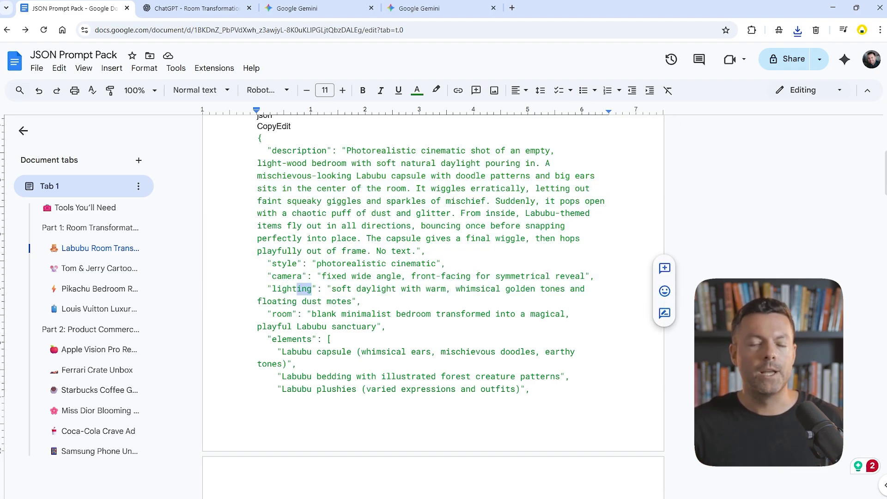
pyautogui.moveTo(274, 314); pyautogui.dragTo(419, 377)
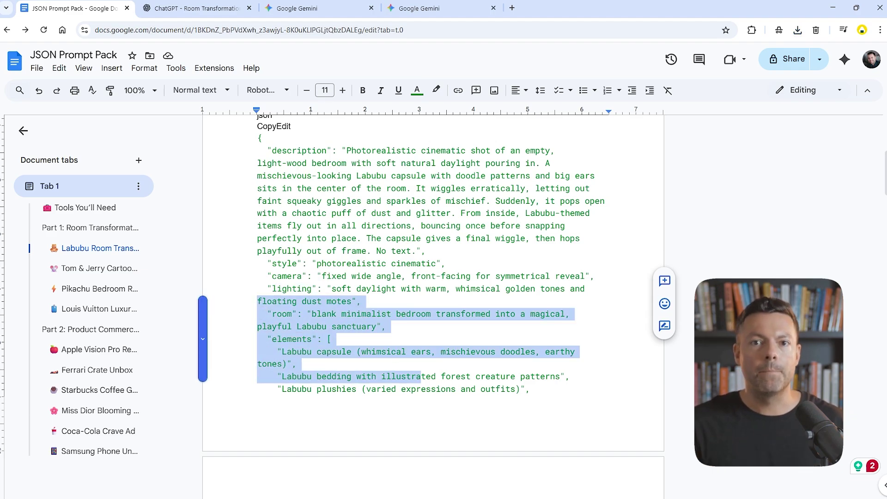
pyautogui.click(456, 315)
pyautogui.scroll(-5, 433, 312)
pyautogui.scroll(-5, 433, 311)
pyautogui.scroll(-3, 433, 312)
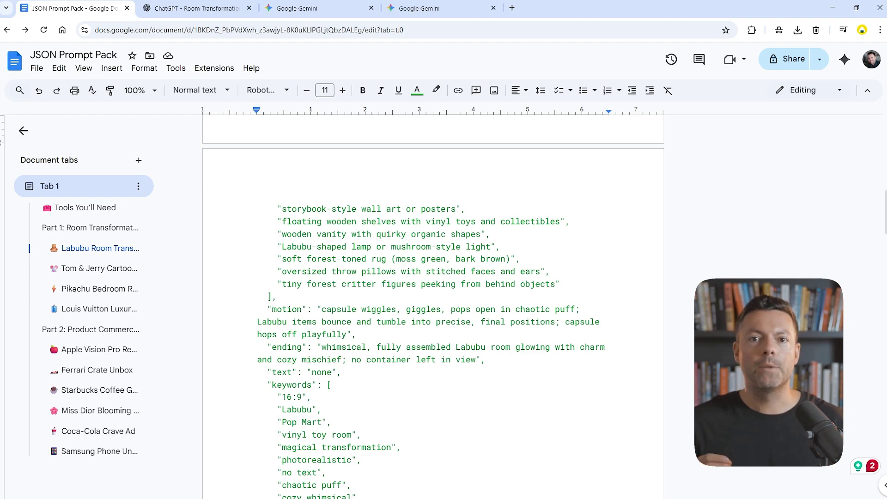
pyautogui.moveTo(282, 209); pyautogui.dragTo(471, 310)
pyautogui.click(457, 277)
pyautogui.scroll(-3, 433, 312)
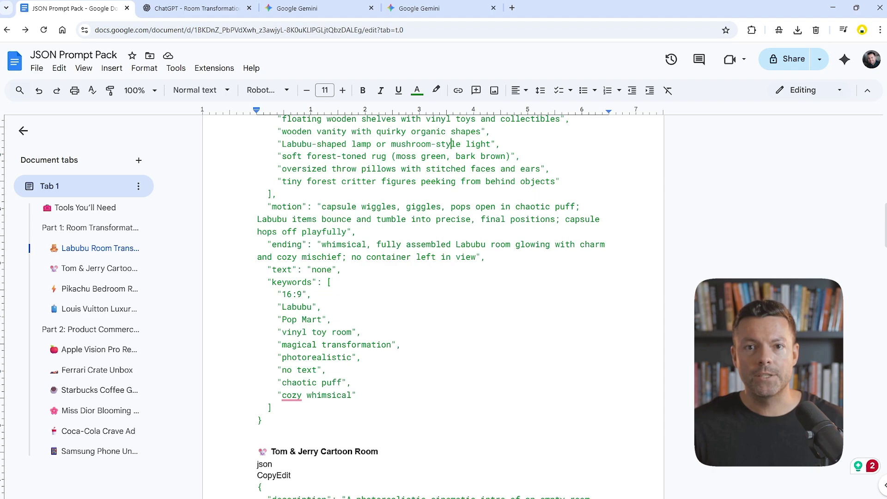
# Ask the doc-linked ChatGPT JSON generator bot for a Tom & Jerry box-opening prompt.
pyautogui.hotkey('ctrl', 'Home')
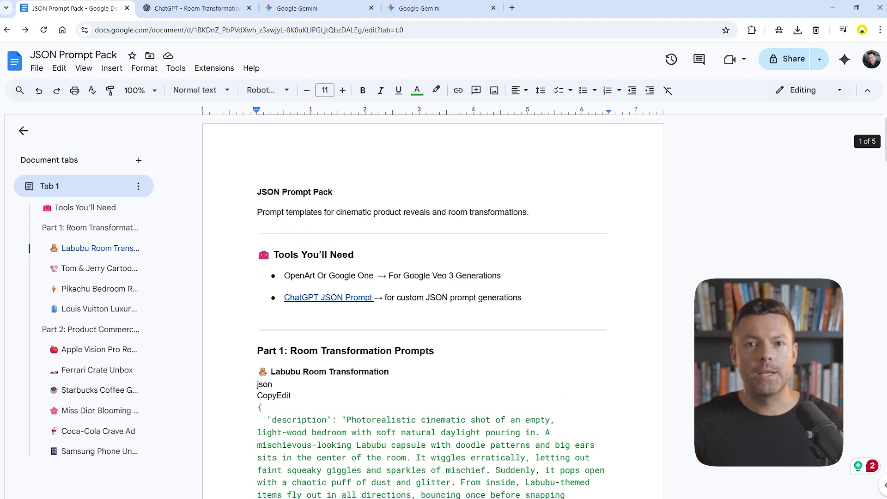
pyautogui.click(320, 297)
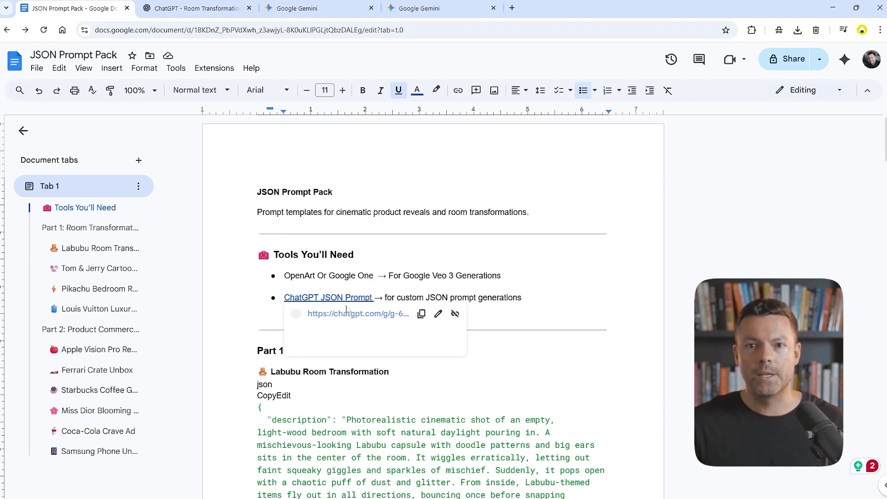
pyautogui.click(381, 314)
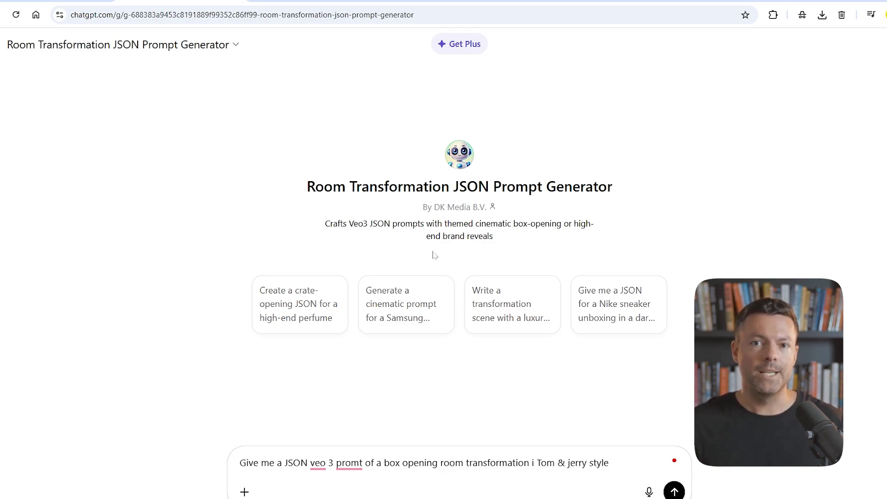
pyautogui.press('Return')
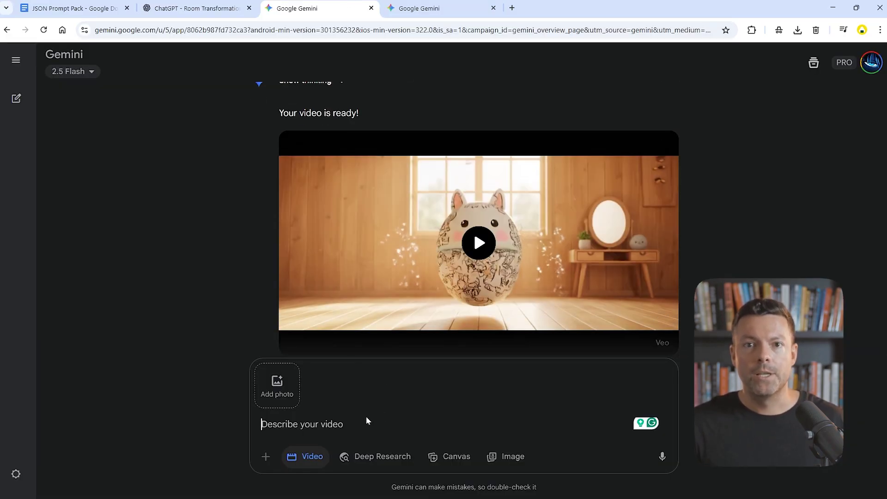
# Paste the Tom & Jerry JSON prompt into Gemini's video composer and submit it.
pyautogui.hotkey('ctrl', 'v')
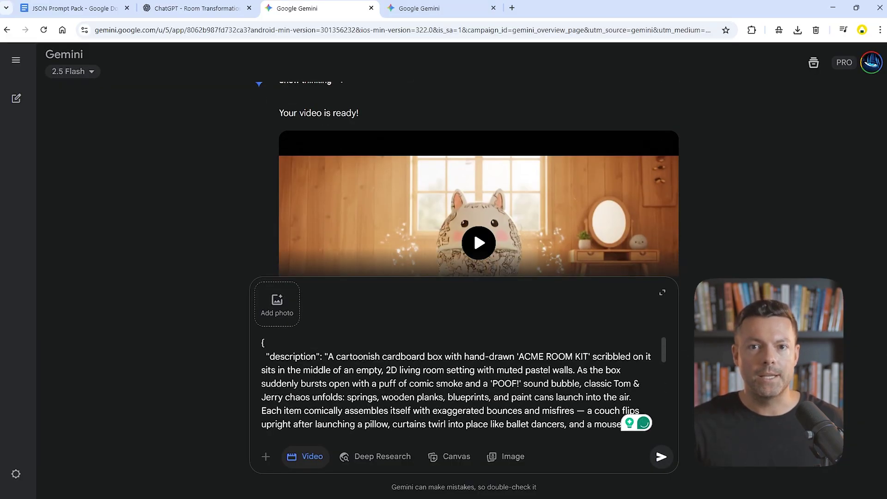
pyautogui.click(662, 458)
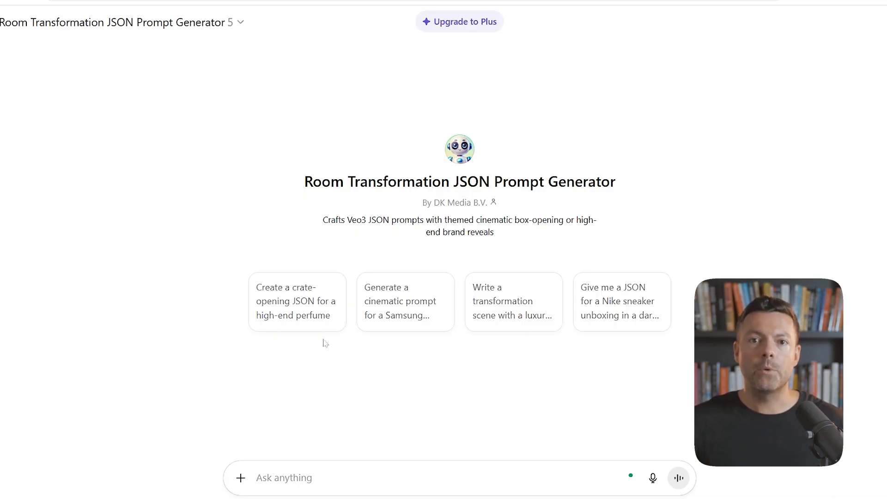
# Send the Samsung product launch request to the generator bot and dismiss the Plus upgrade banner.
pyautogui.write("Generate a cinematic prompt for Samsung's product launch")
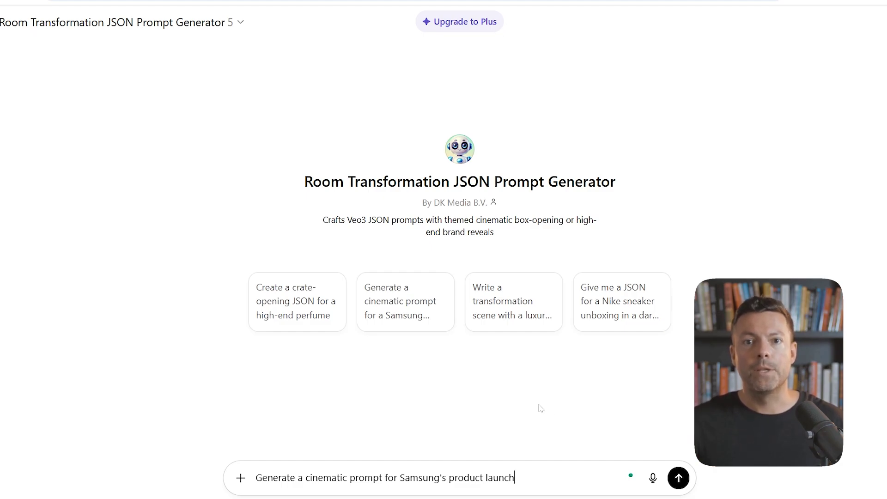
pyautogui.click(679, 478)
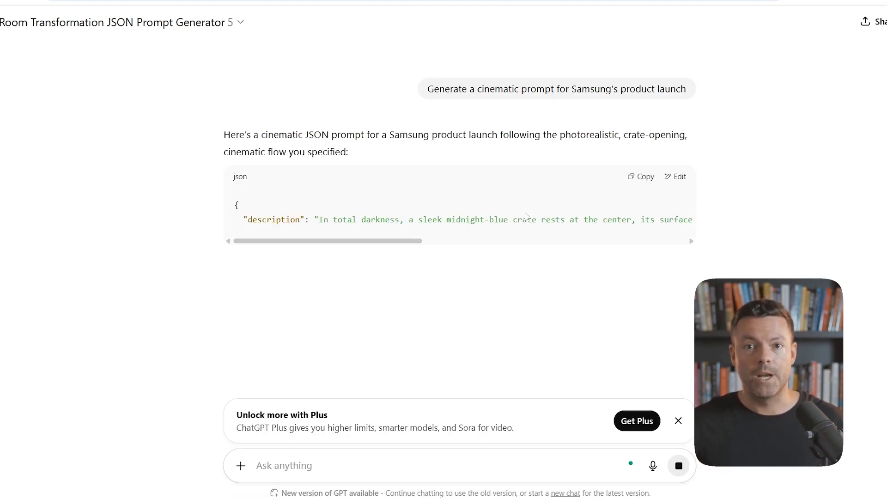
pyautogui.click(679, 421)
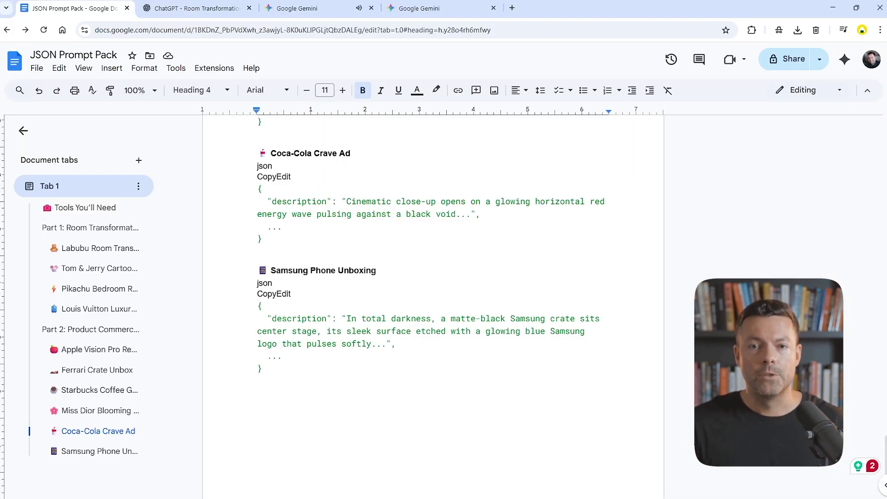
# Select the full Coca-Cola Crave Ad description, after briefly selecting the Samsung one.
pyautogui.moveTo(273, 319); pyautogui.dragTo(285, 356)
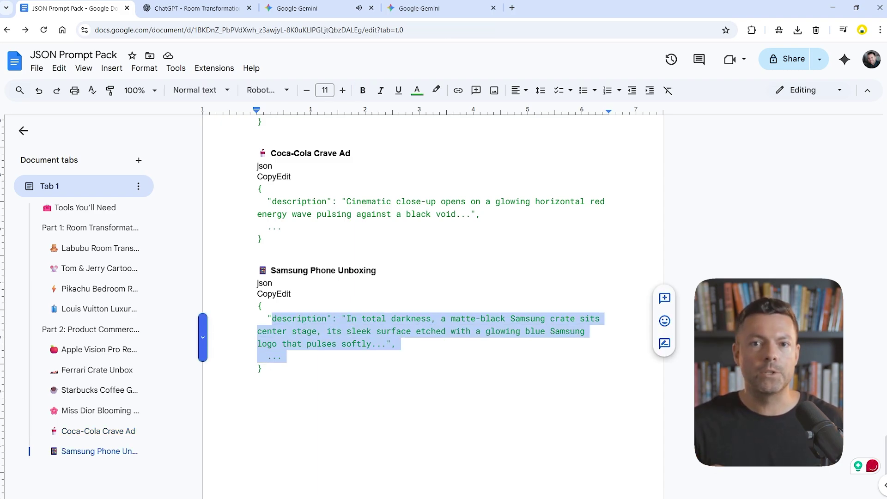
pyautogui.press('Escape')
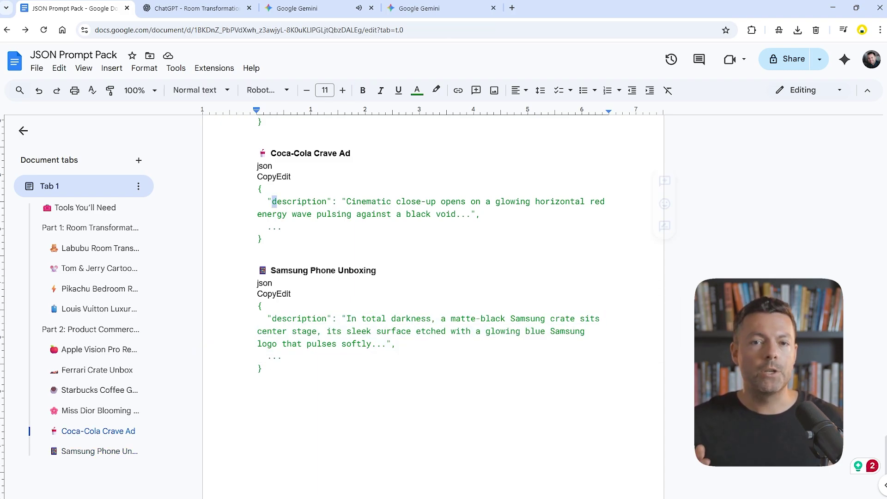
pyautogui.moveTo(267, 202)
pyautogui.mouseDown()
pyautogui.moveTo(284, 213)
pyautogui.moveTo(334, 213)
pyautogui.mouseUp()
pyautogui.click(264, 238)
pyautogui.moveTo(272, 201); pyautogui.dragTo(473, 214)
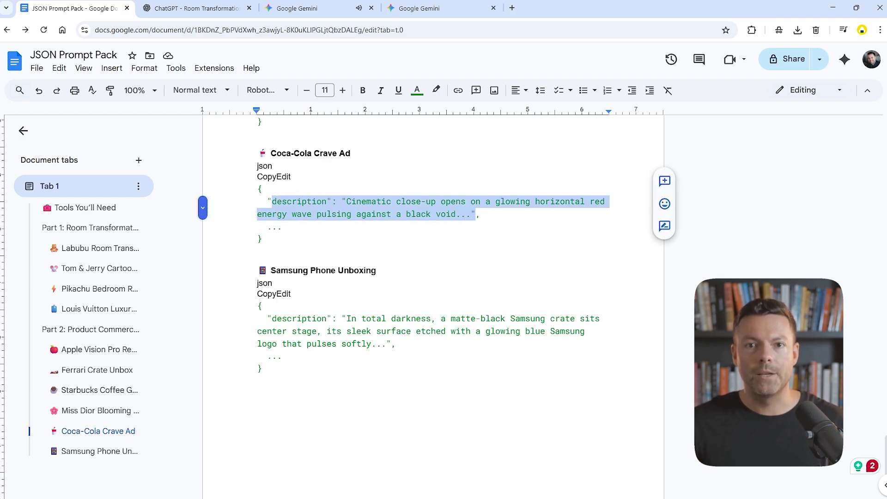